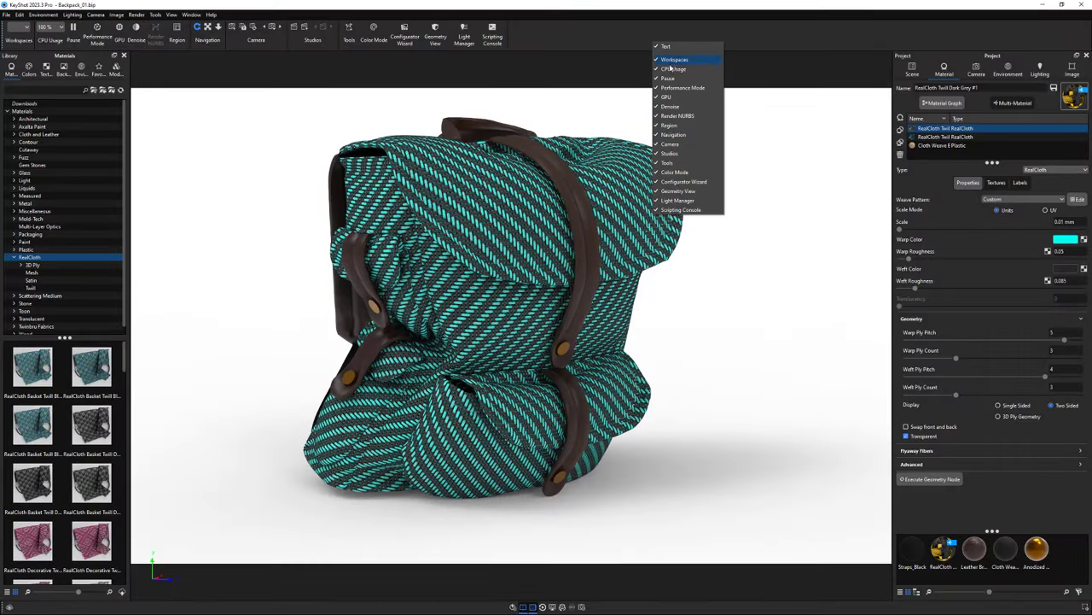
- Uncheck Render NURBS in the ribbon customization menu to hide it
{"action": "left_click", "coordinate": [664, 125]}
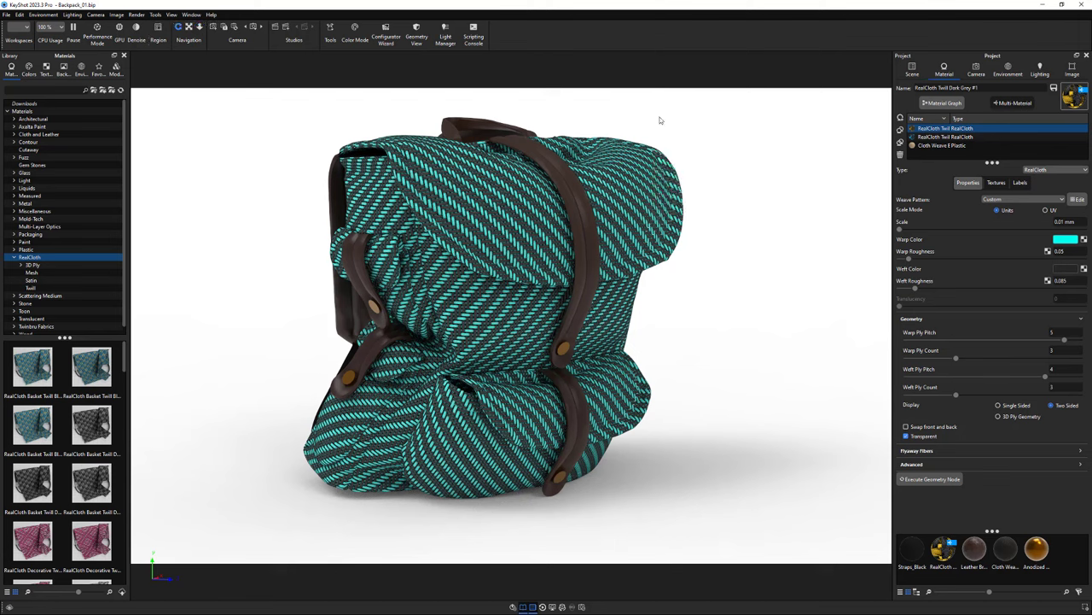
- Turn off ribbon text labels so only icons are shown
{"action": "right_click", "coordinate": [601, 43]}
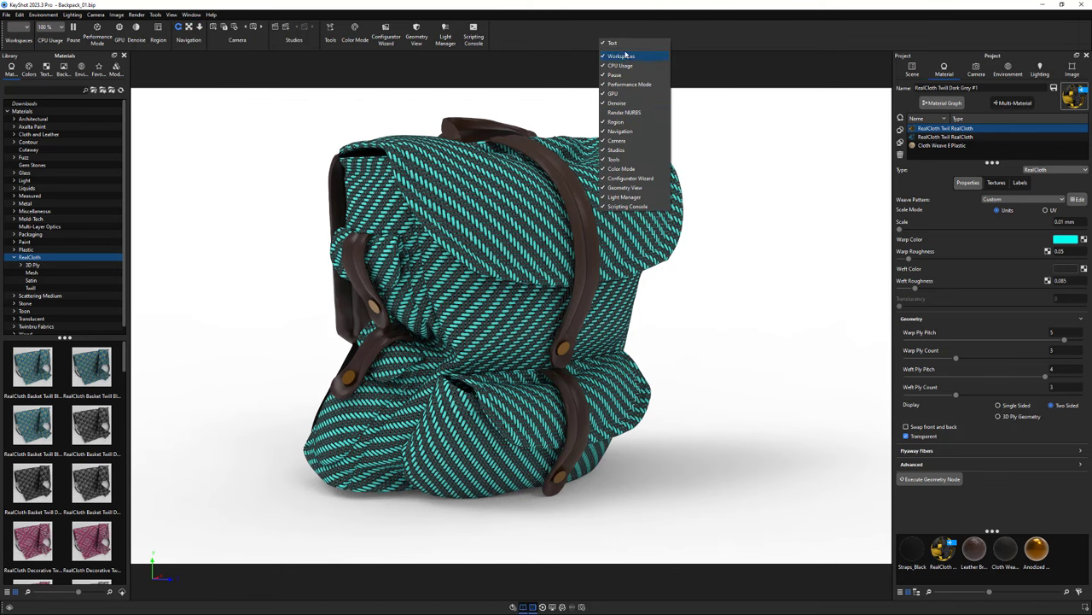
{"action": "left_click", "coordinate": [624, 44]}
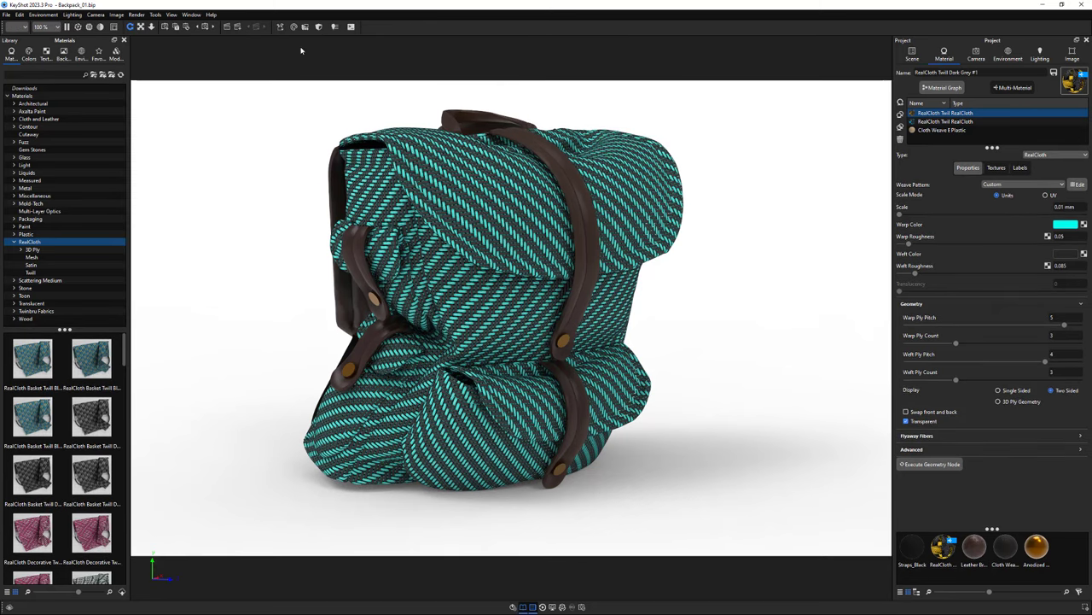
- Add a workspace named 'Floyd' from the current layout and confirm it appears in the list
{"action": "left_click", "coordinate": [28, 29]}
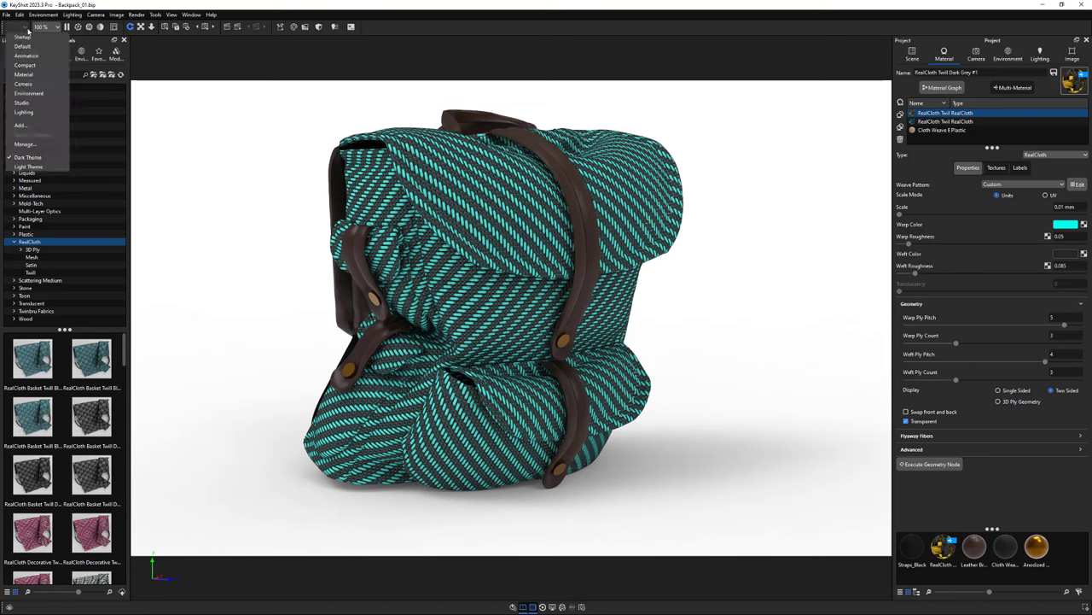
{"action": "left_click", "coordinate": [43, 127]}
{"action": "type", "text": "Floyd"}
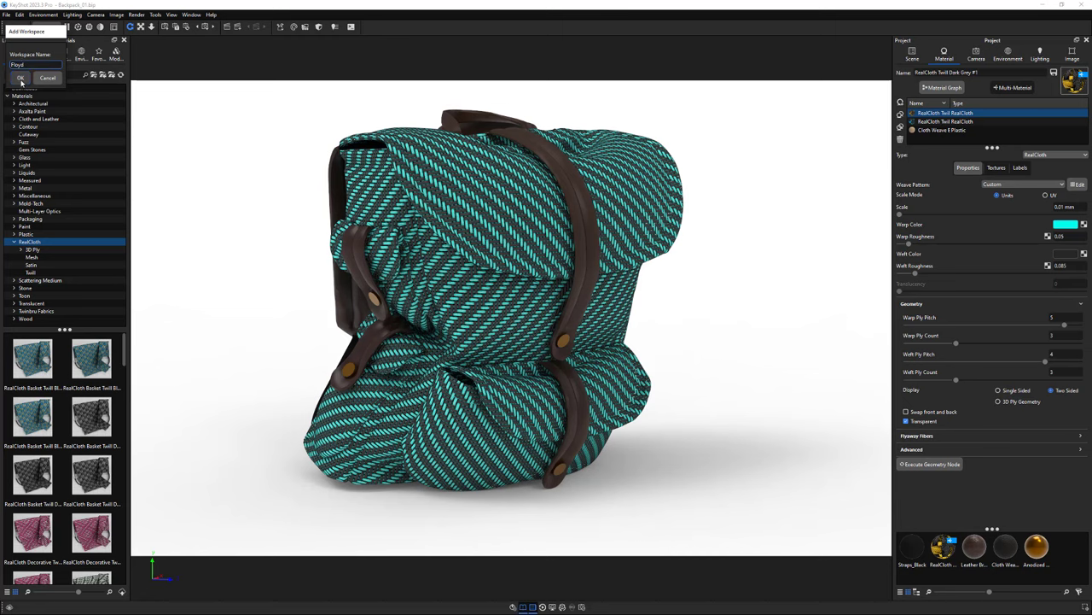
{"action": "left_click", "coordinate": [20, 77]}
{"action": "left_click", "coordinate": [24, 27]}
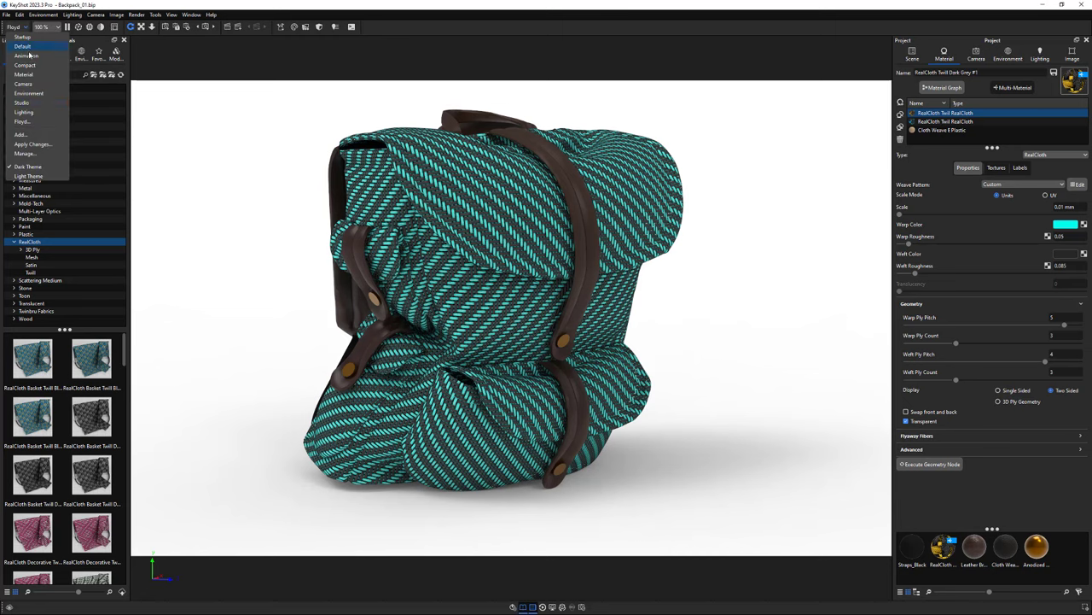